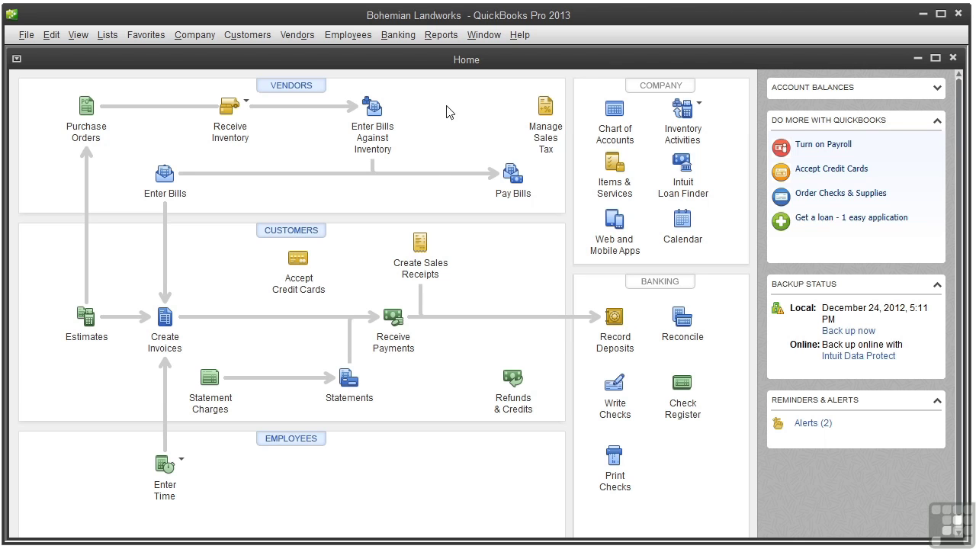
Step: Open the Expenses by Vendor Summary report and set its Dates range to All
left_click(440, 35)
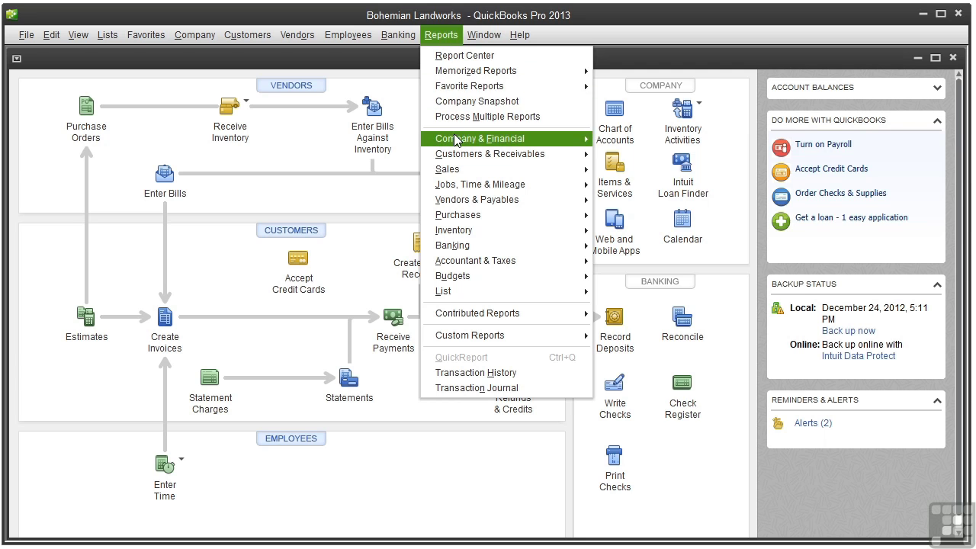
mouse_move(457, 140)
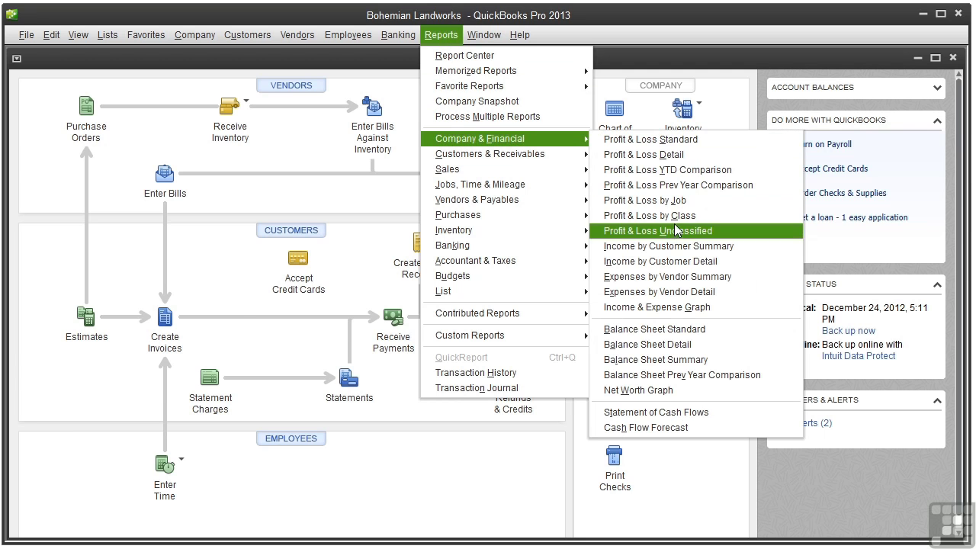
left_click(664, 279)
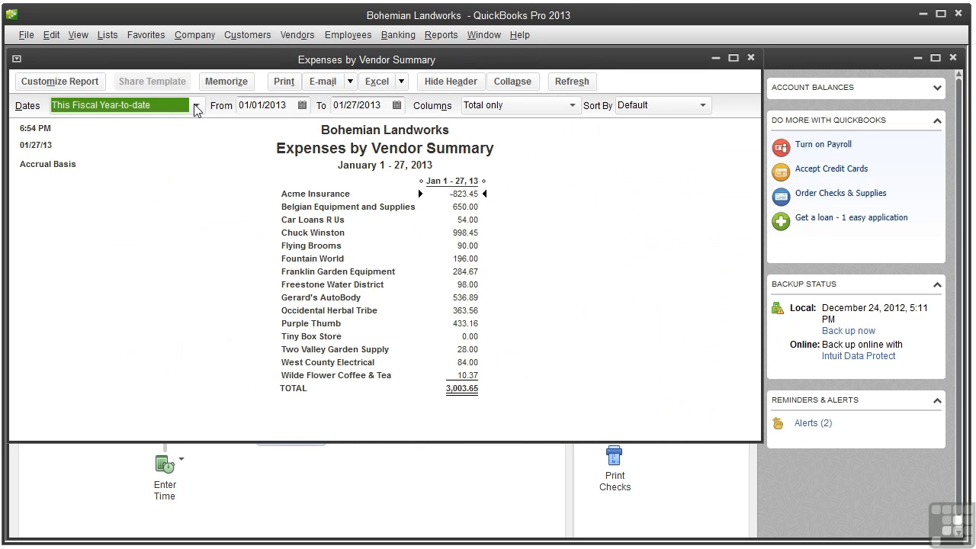
left_click(196, 107)
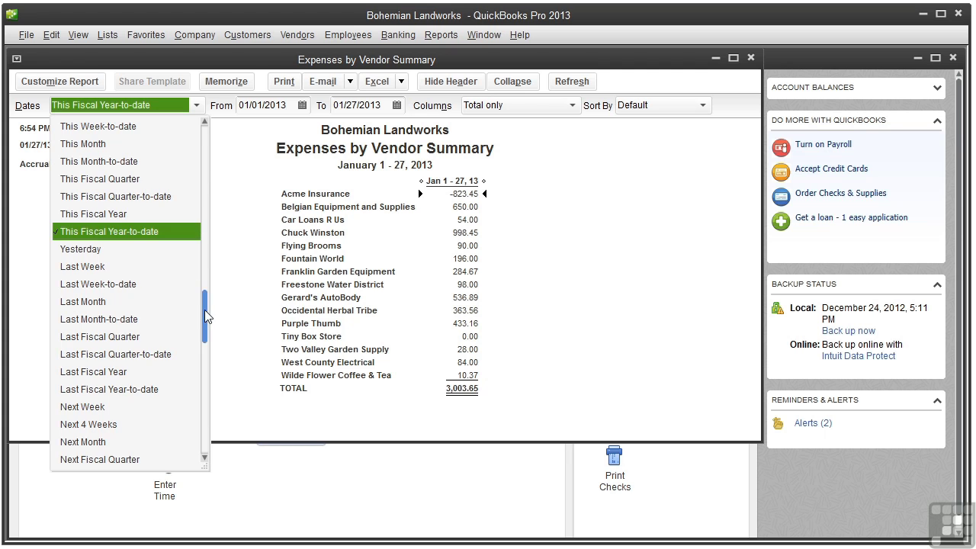
left_click_drag(204, 310, 206, 145)
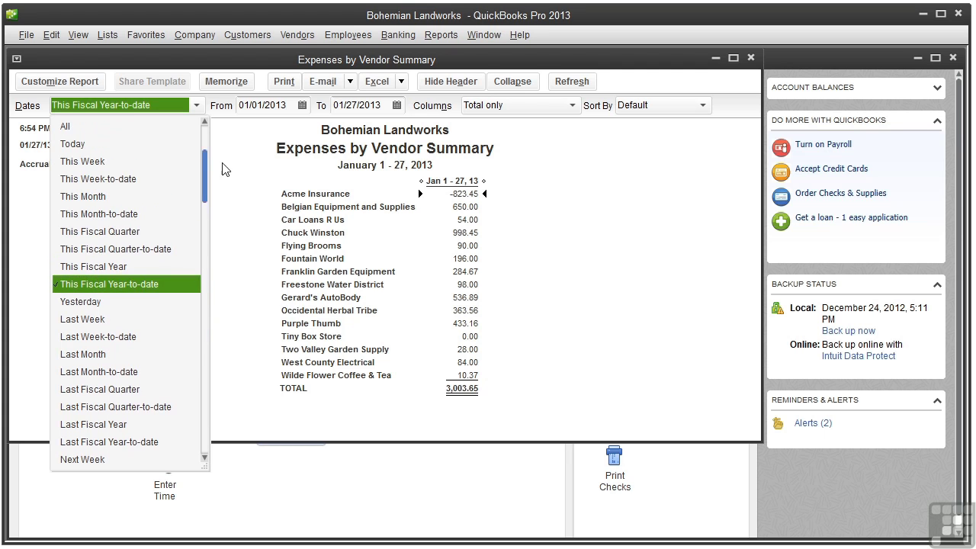
left_click(112, 127)
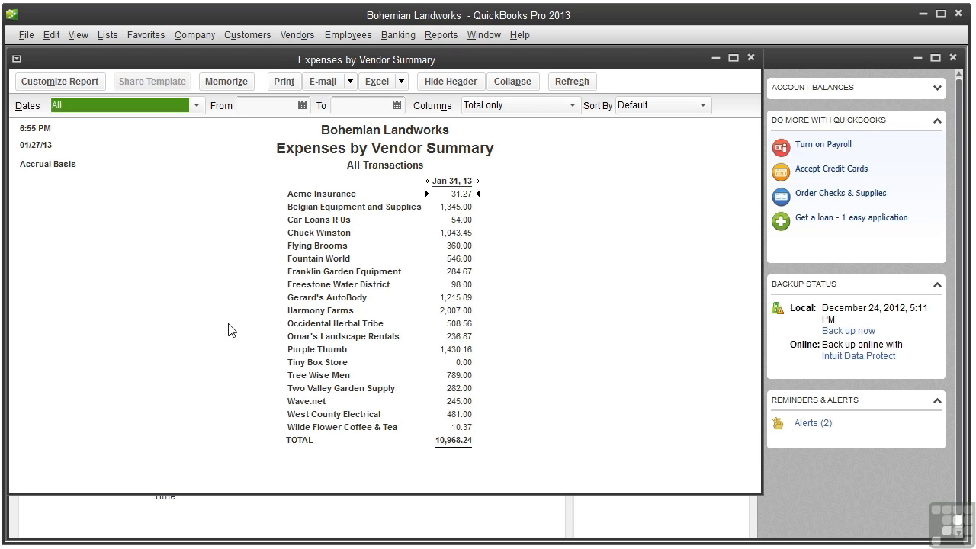
Step: In Modify Report, keep Dates at All and leave the report basis on Accrual after trying Cash
left_click(50, 85)
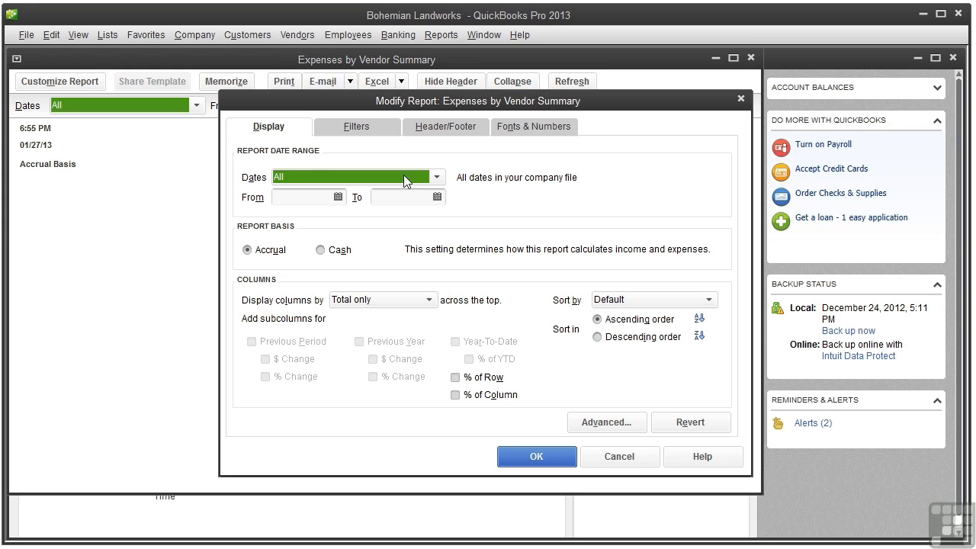
left_click(438, 177)
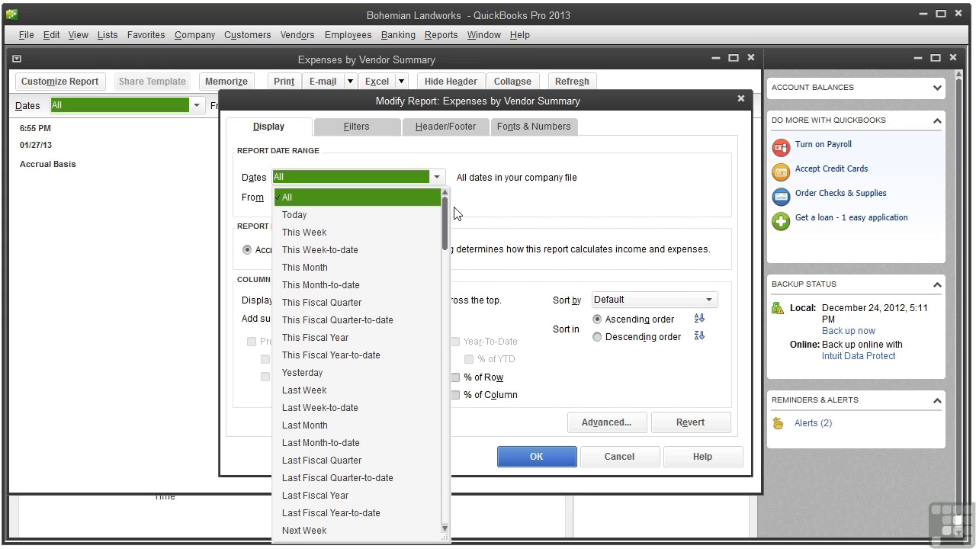
left_click_drag(451, 213, 431, 229)
left_click(412, 192)
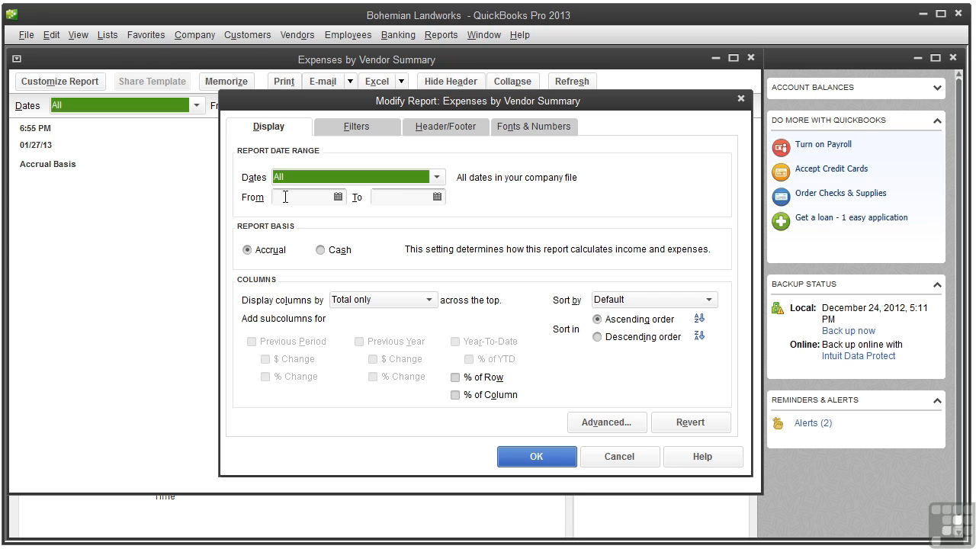
left_click(286, 197)
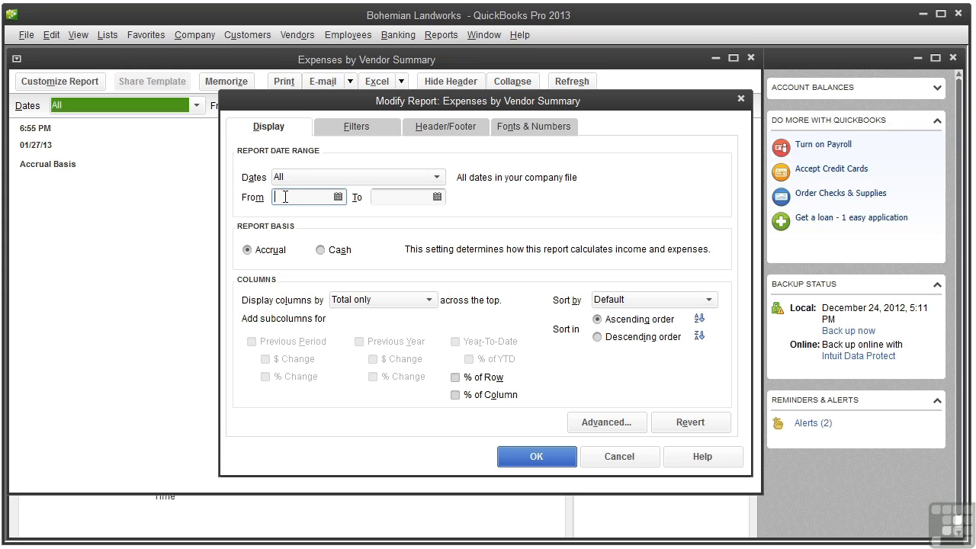
left_click(392, 198)
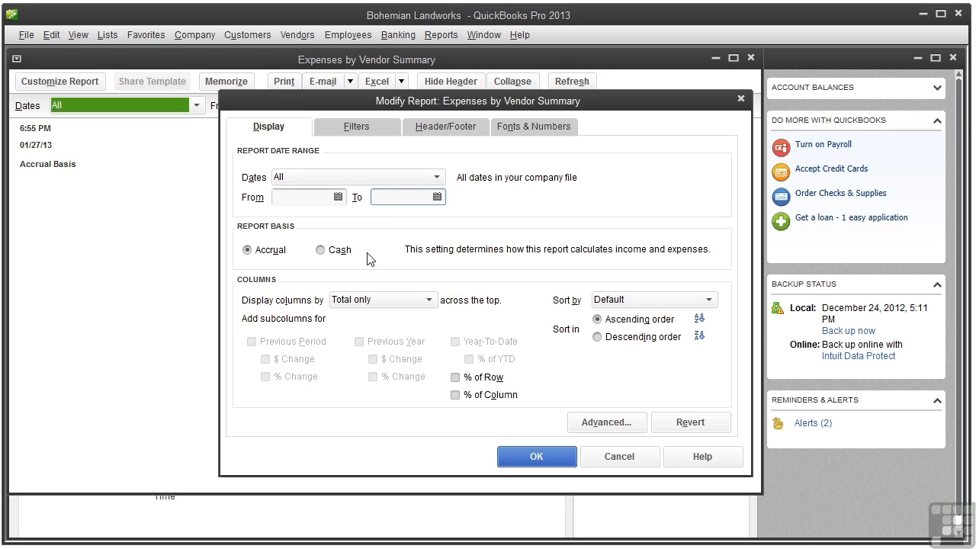
left_click(320, 252)
left_click(247, 252)
Step: Set Display columns by to Month, giving columns from Oct 31, 12 through Jan 31, 13
left_click(429, 300)
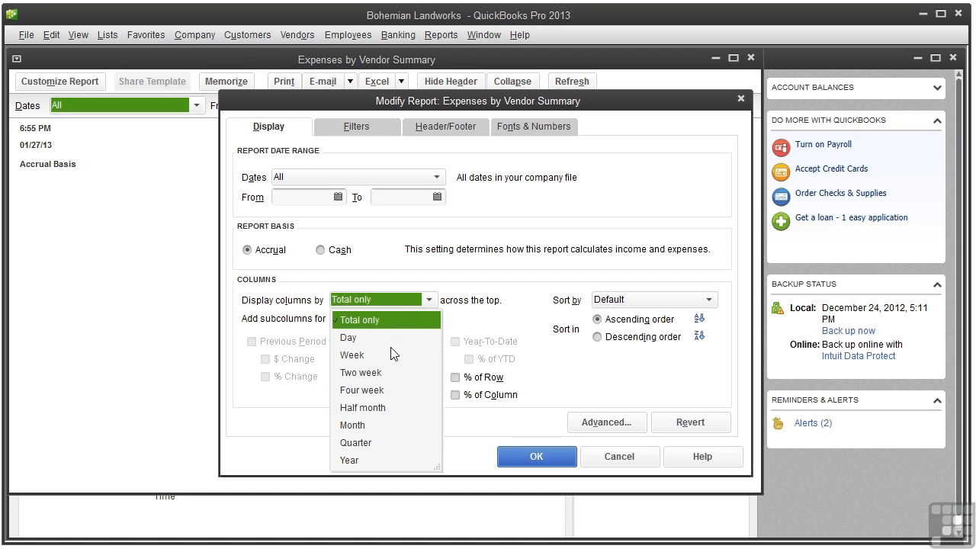
left_click(379, 428)
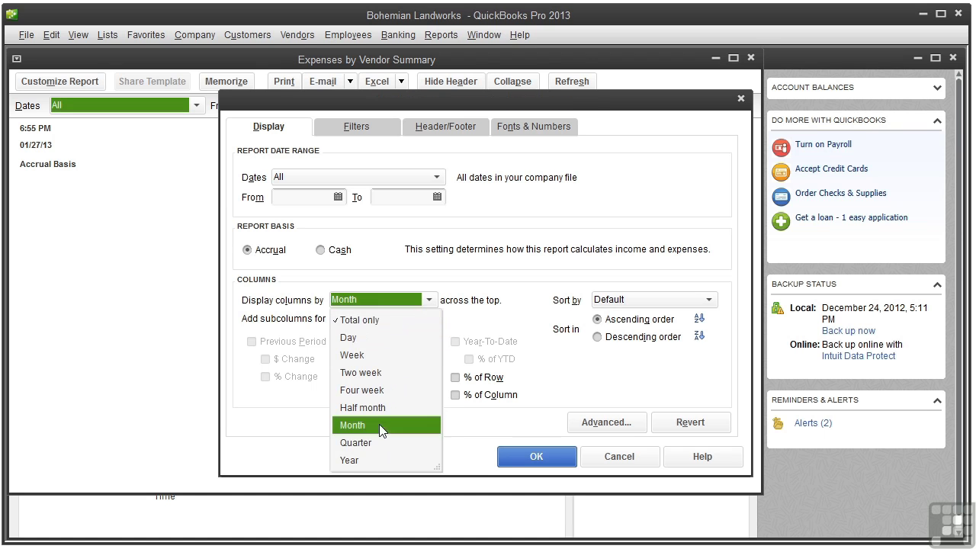
left_click(534, 458)
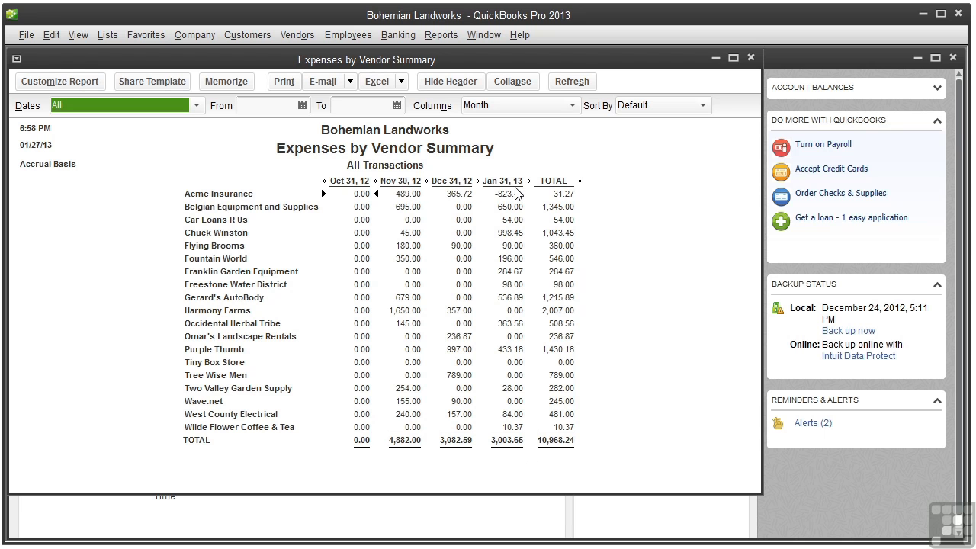
Step: Close the Expenses by Vendor Summary report, answering No to memorizing it
left_click(751, 58)
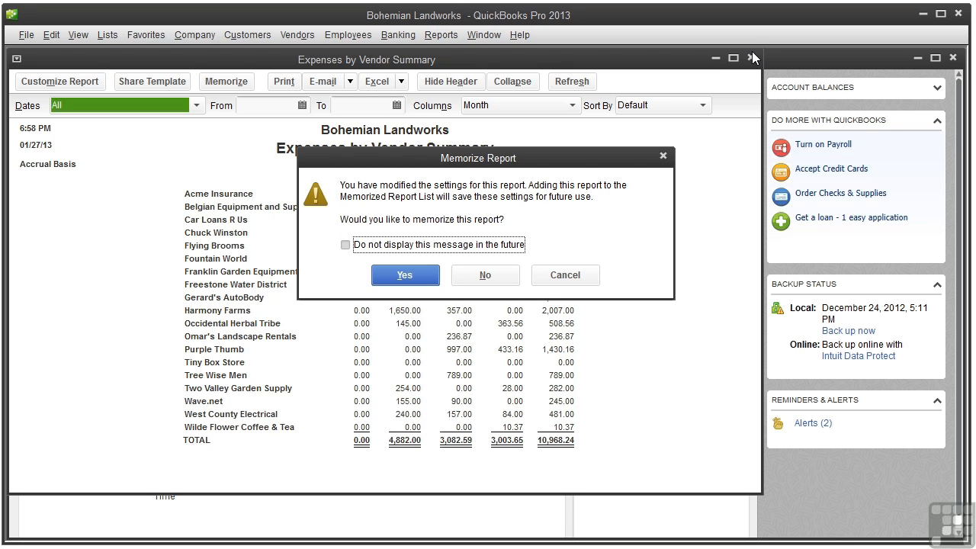
left_click(501, 282)
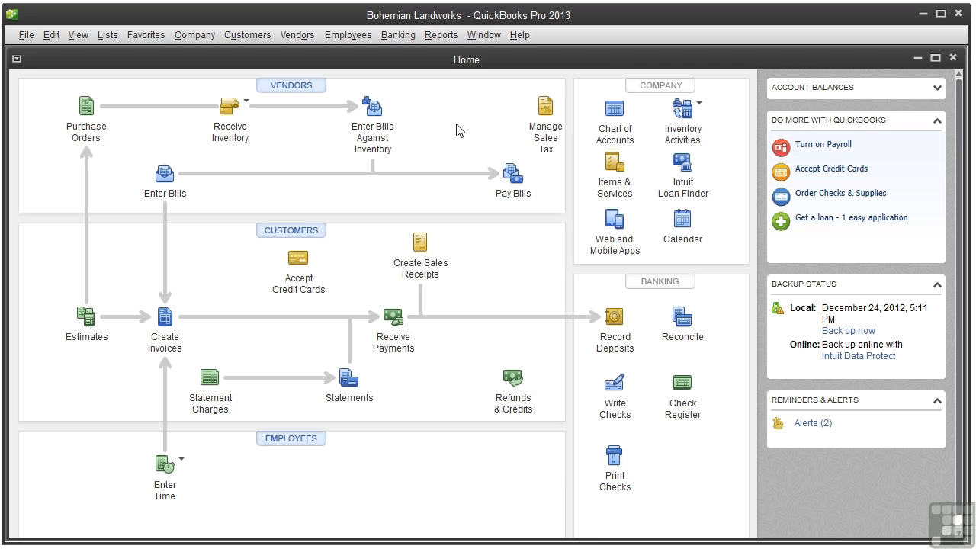
Step: Open the Sales by Customer Summary report with Dates set to All
left_click(440, 35)
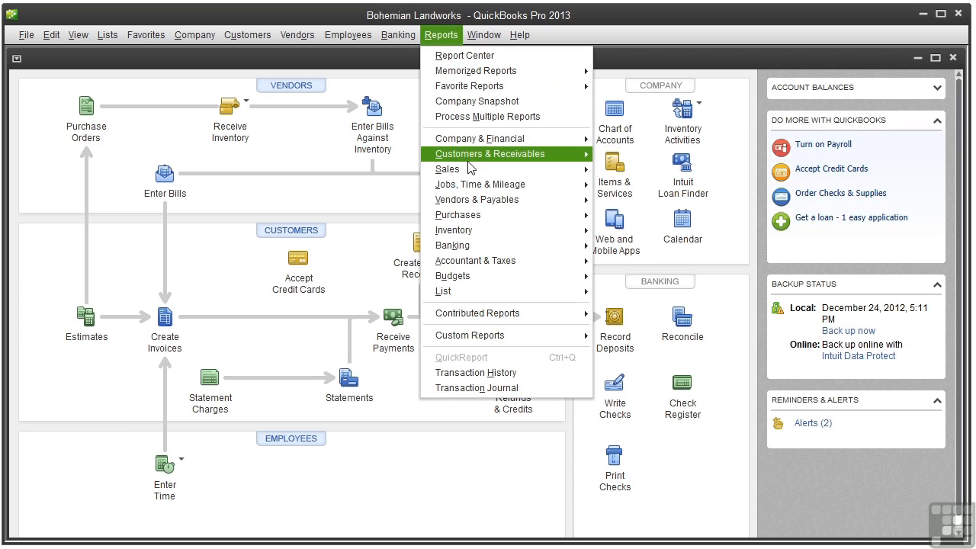
mouse_move(471, 168)
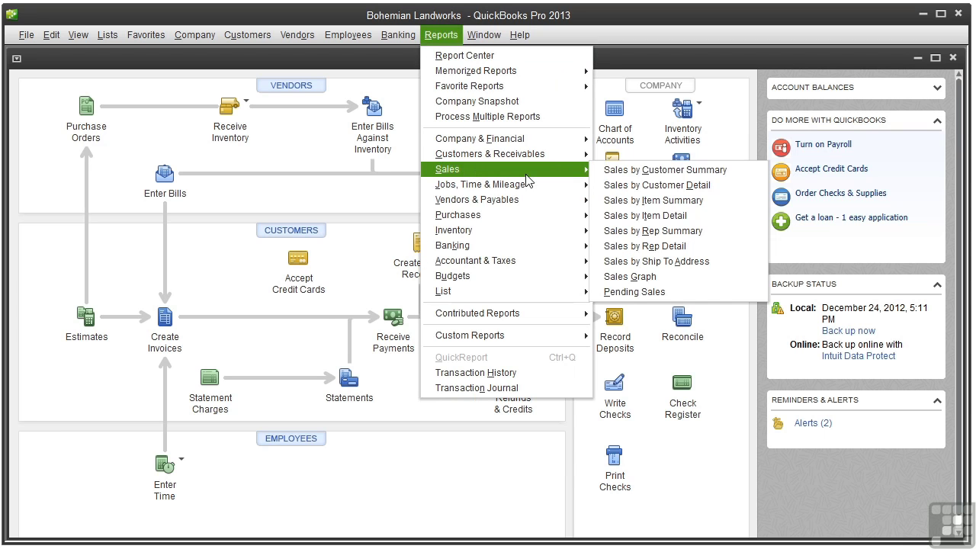
left_click(617, 170)
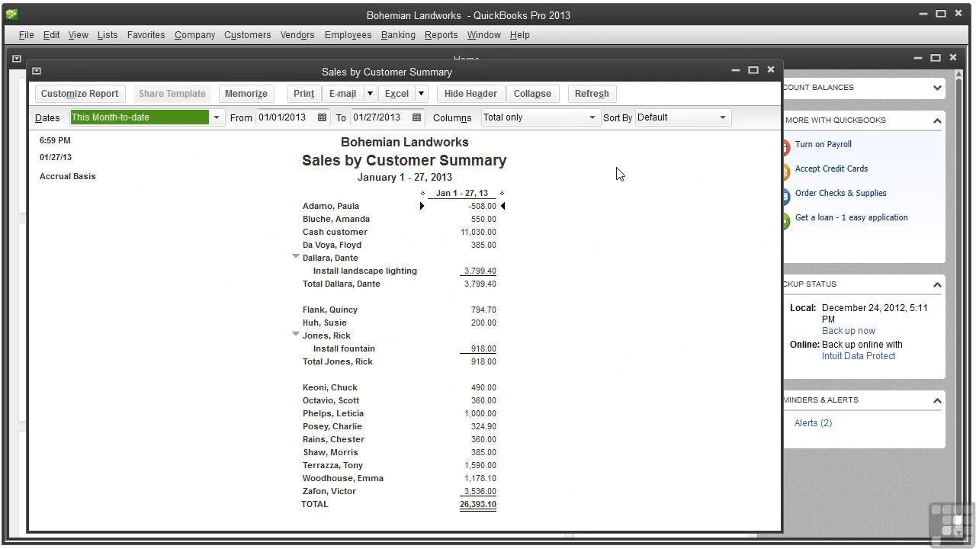
left_click(217, 119)
left_click(201, 138)
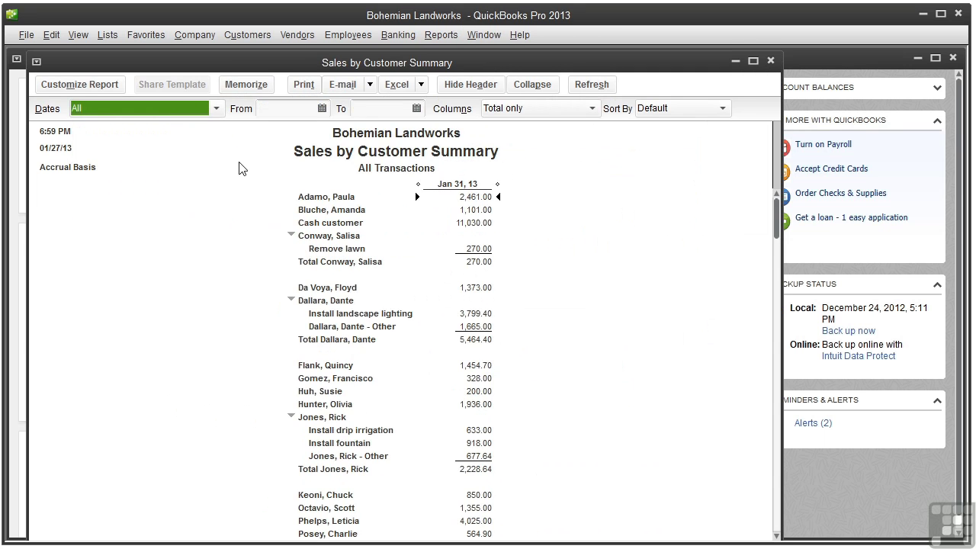
Step: Set the sales report's Display columns by option to Class
left_click(101, 85)
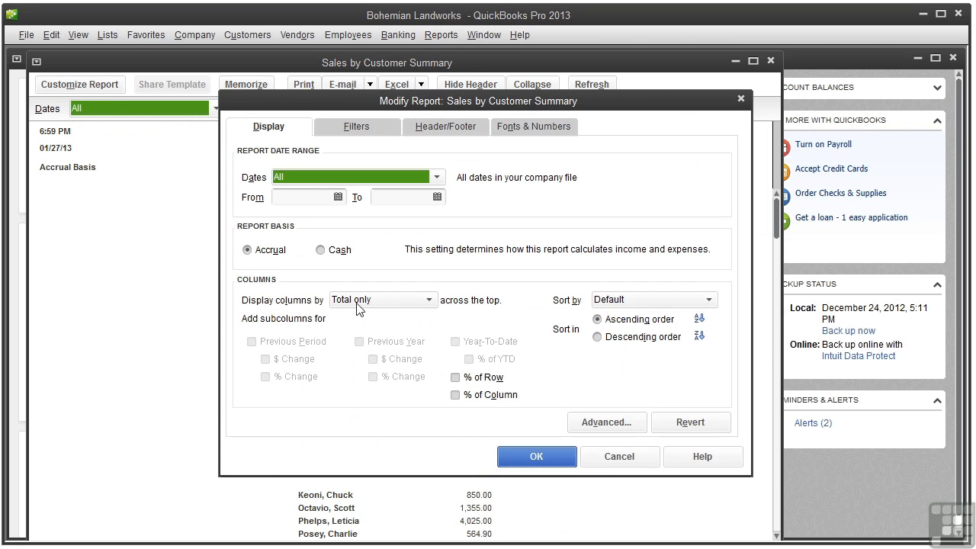
left_click(430, 302)
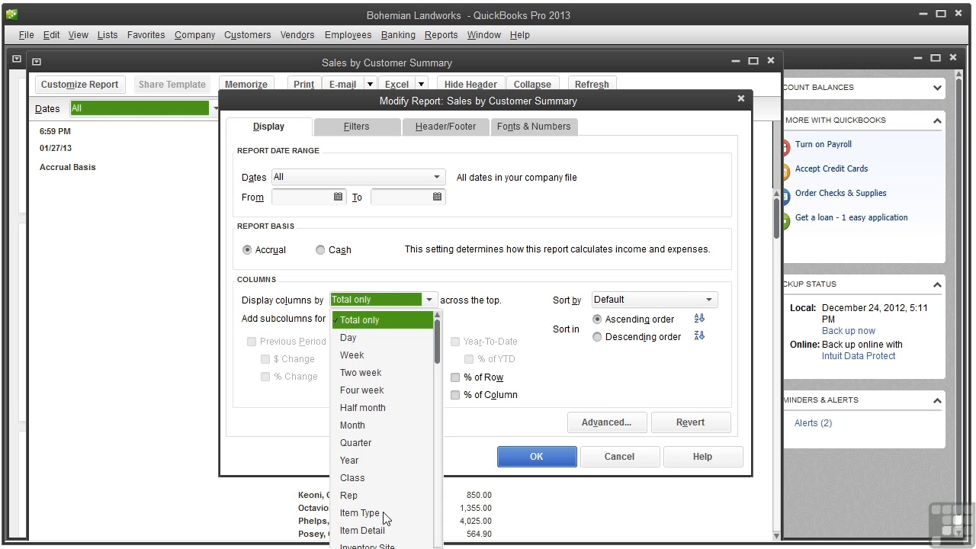
scroll(431, 450, "down", 2)
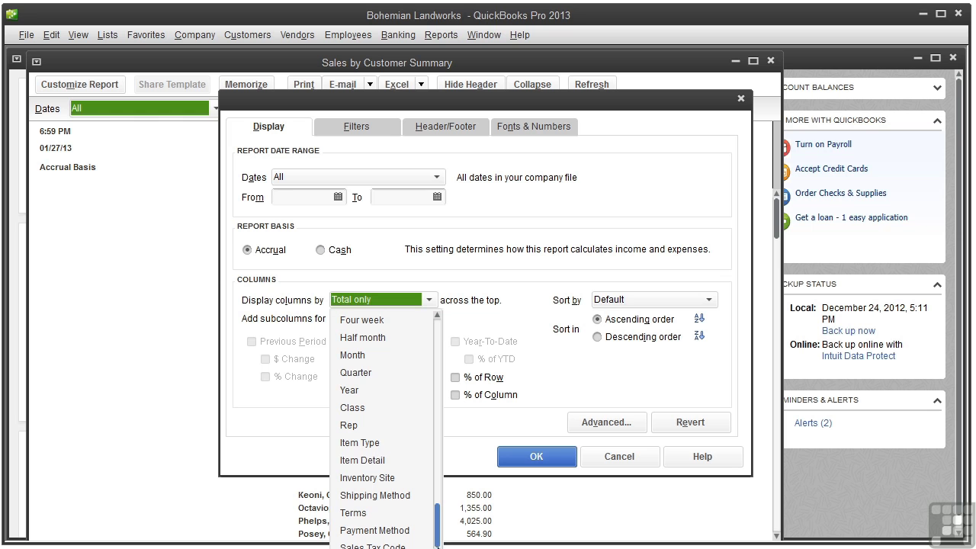
left_click(353, 408)
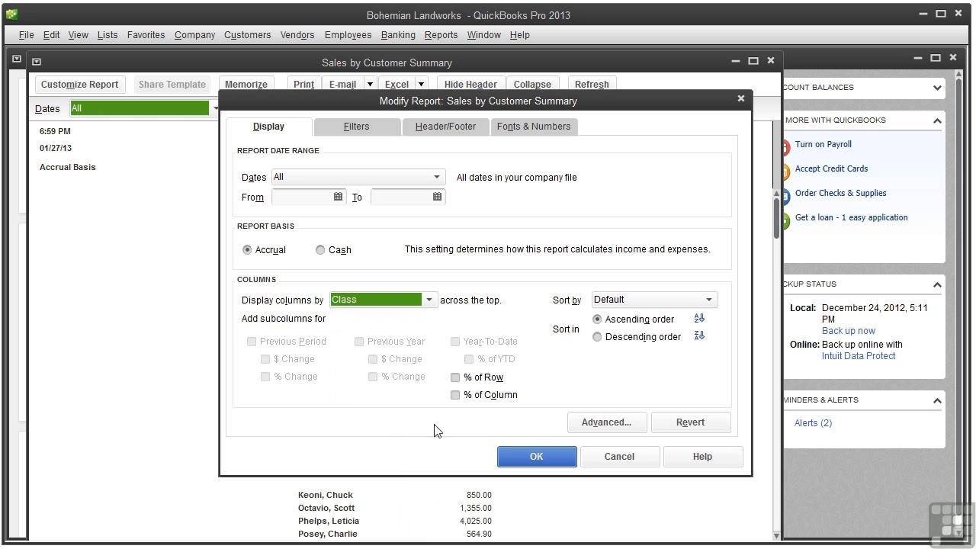
left_click(538, 458)
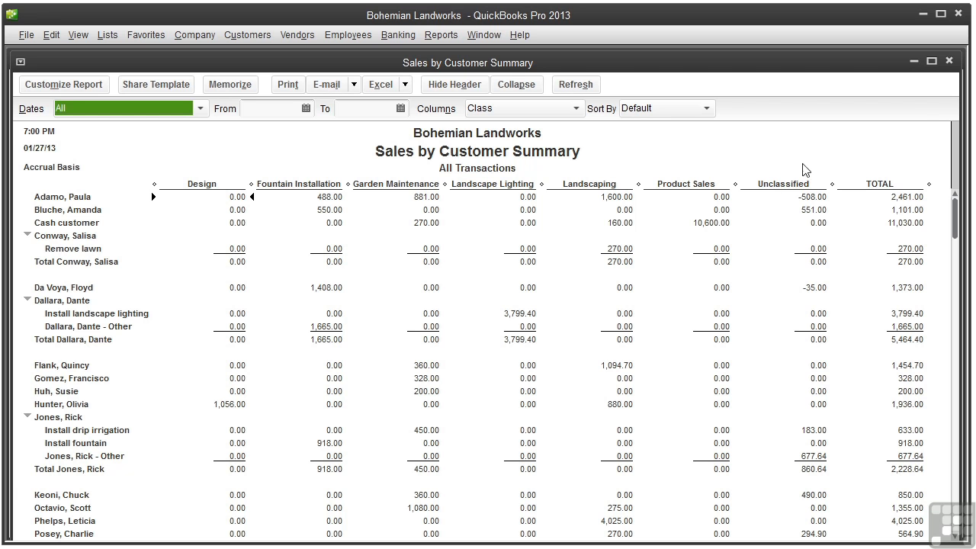
Step: Close the sales report without memorizing it and open Expenses by Vendor Summary for Jan 1–27, 2013
left_click(950, 61)
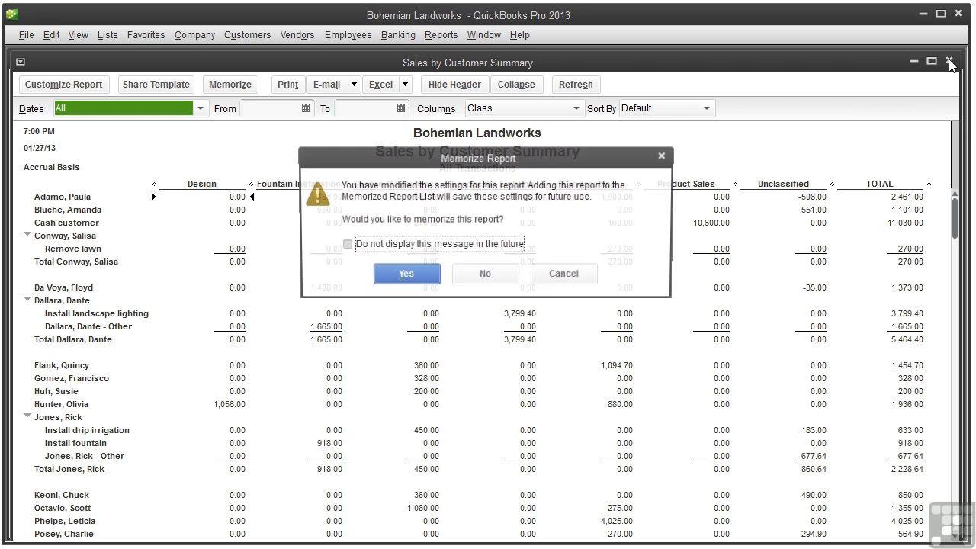
left_click(504, 276)
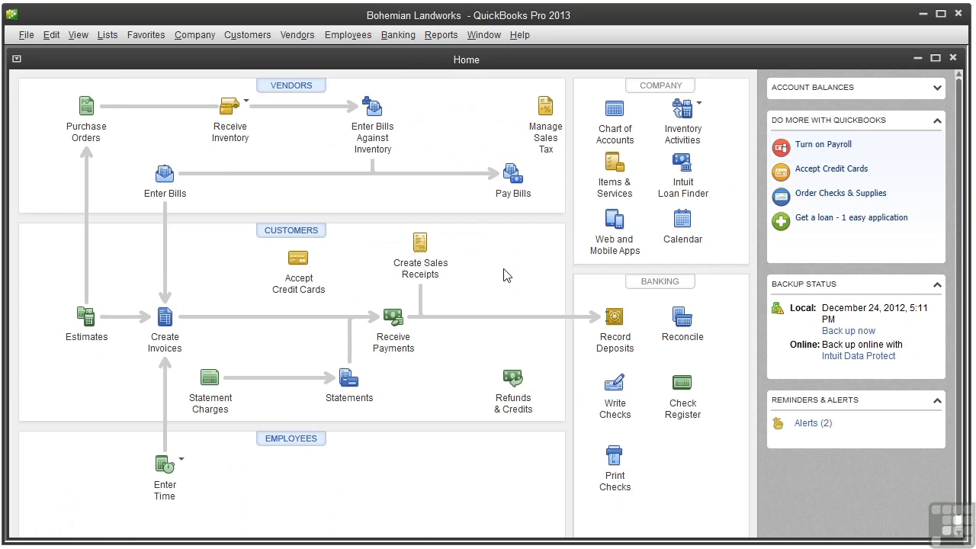
left_click(427, 38)
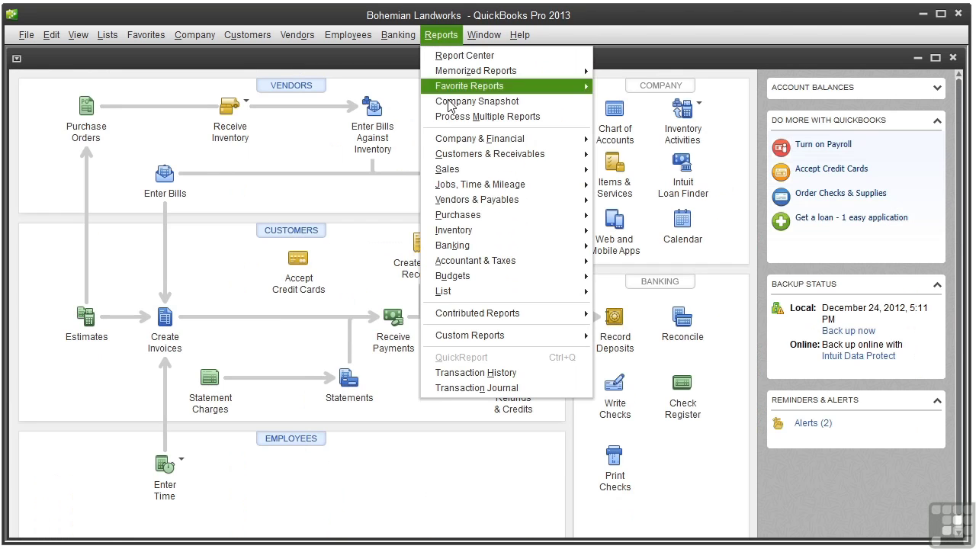
mouse_move(482, 144)
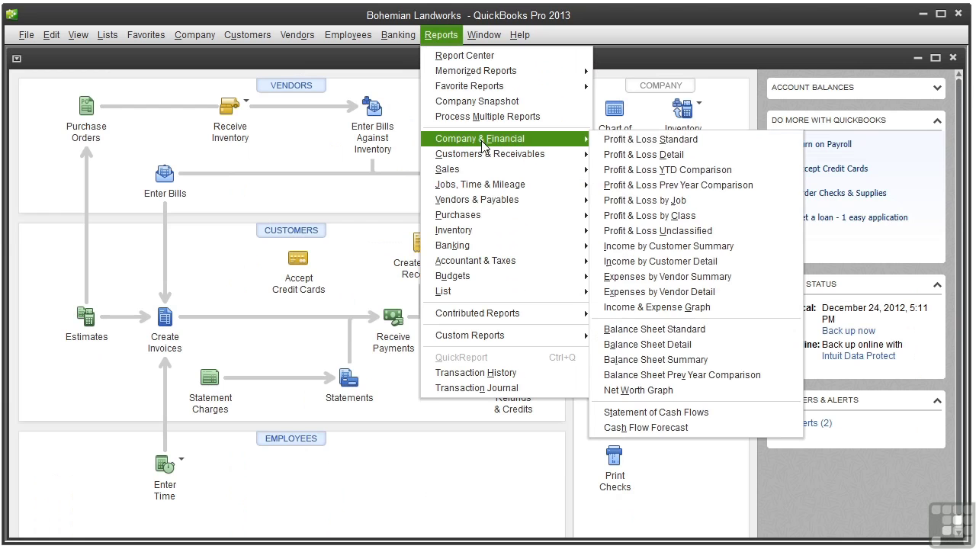
left_click(676, 284)
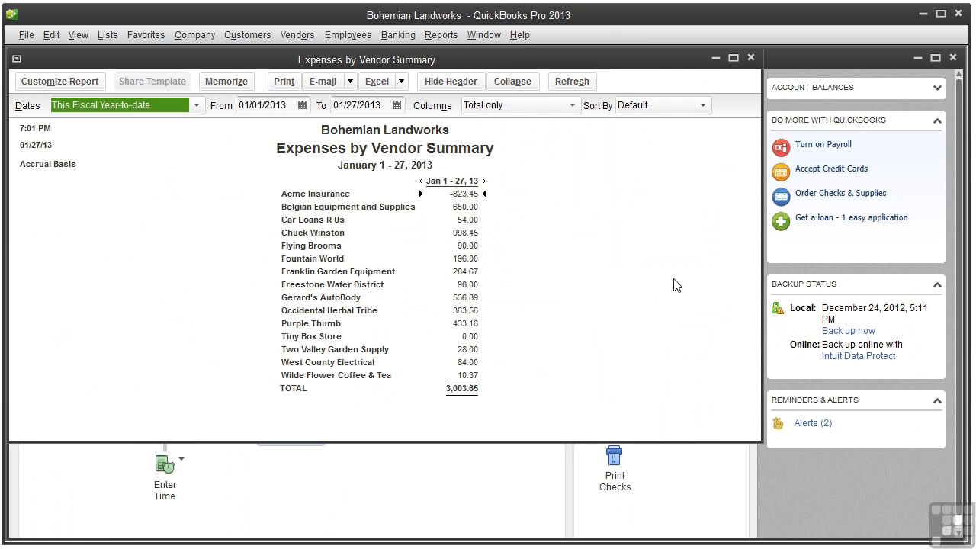
Step: In Modify Report, try the Previous Period subcolumns with $ and % Change, then clear them
left_click(56, 89)
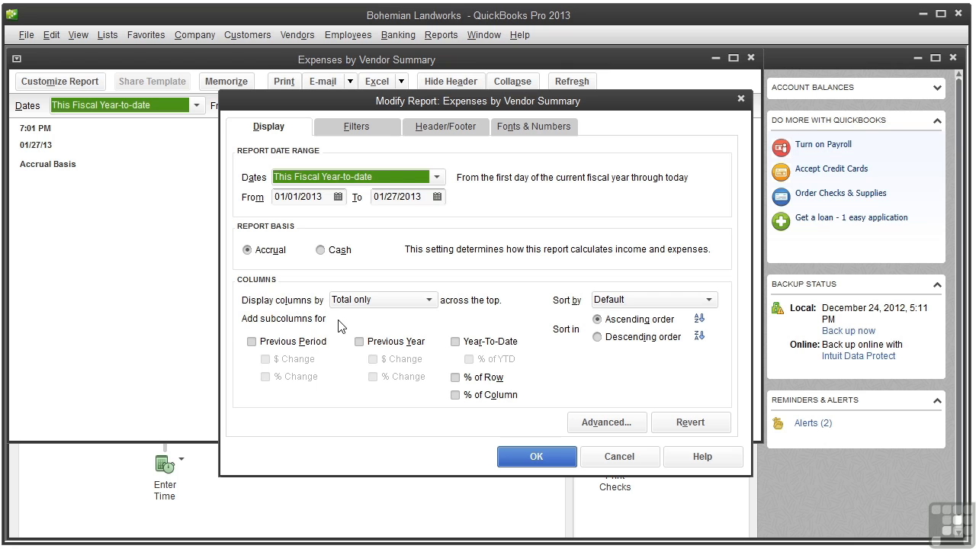
left_click(253, 343)
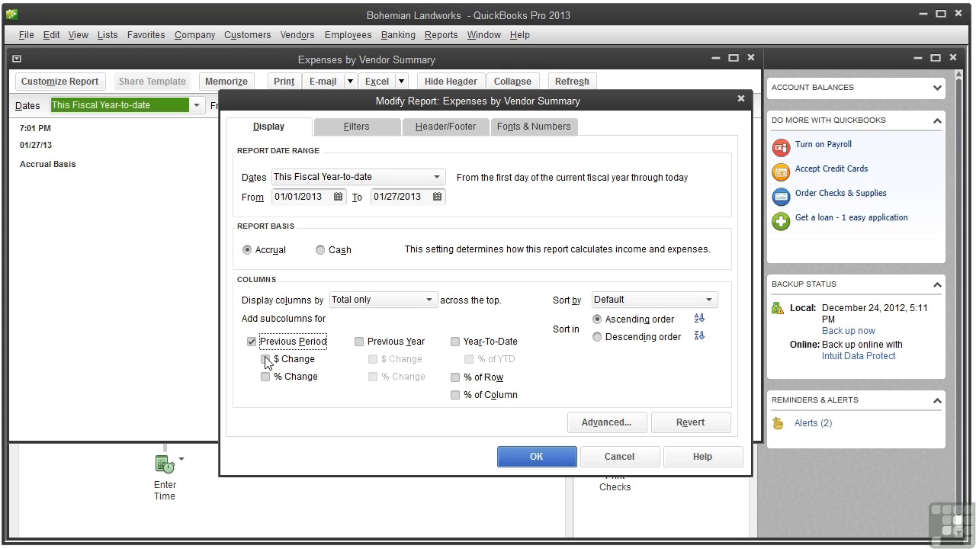
left_click(266, 360)
left_click(266, 378)
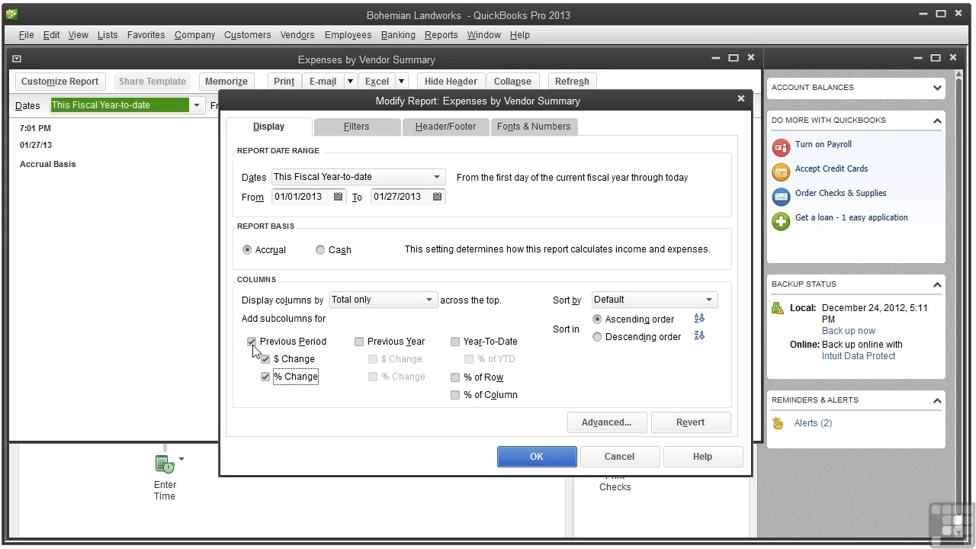
left_click(253, 342)
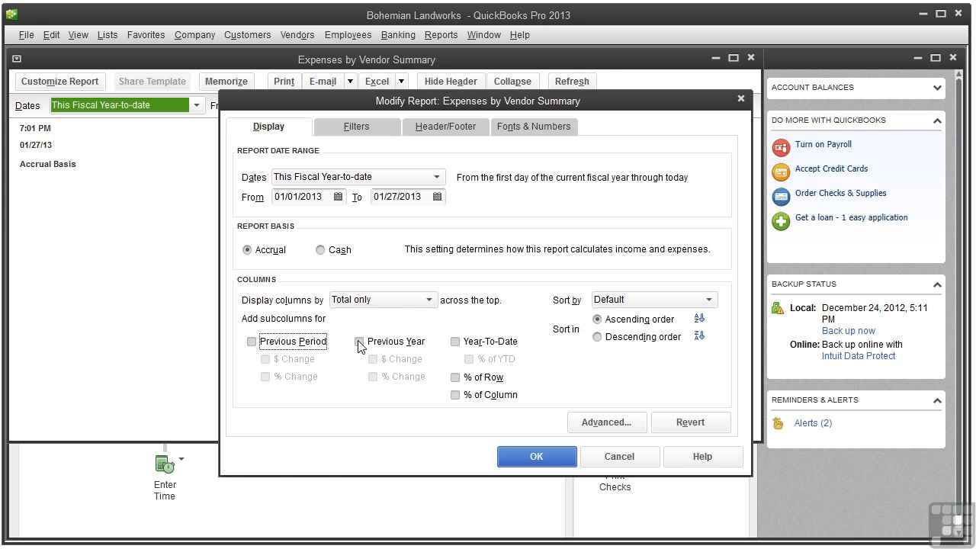
Step: Try the Previous Year and Year-To-Date subcolumns with their change options, then clear them
left_click(359, 343)
left_click(373, 359)
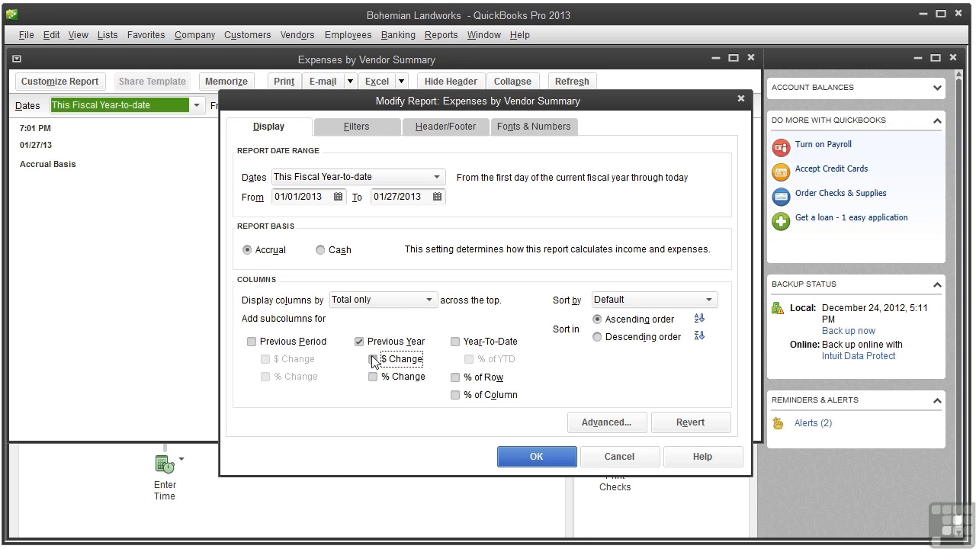
left_click(373, 377)
left_click(359, 342)
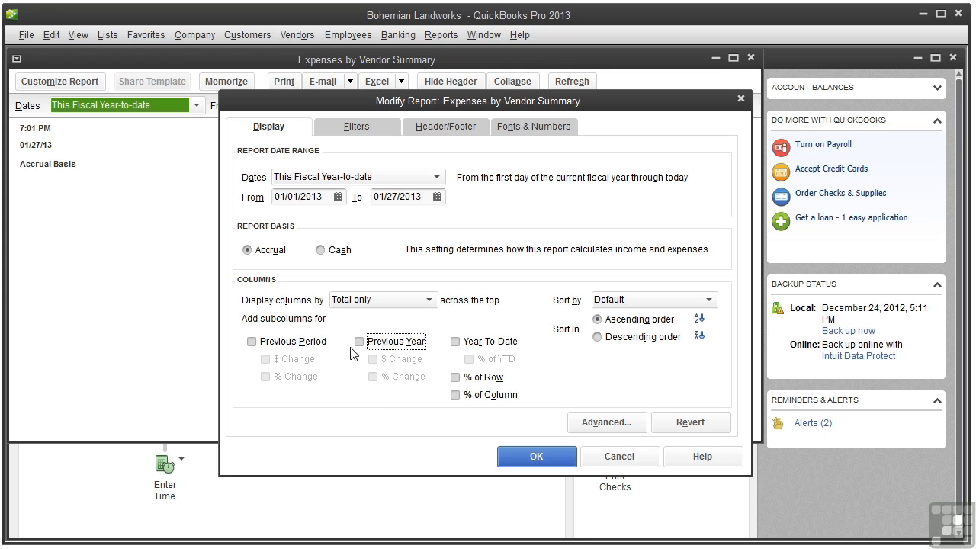
left_click(456, 343)
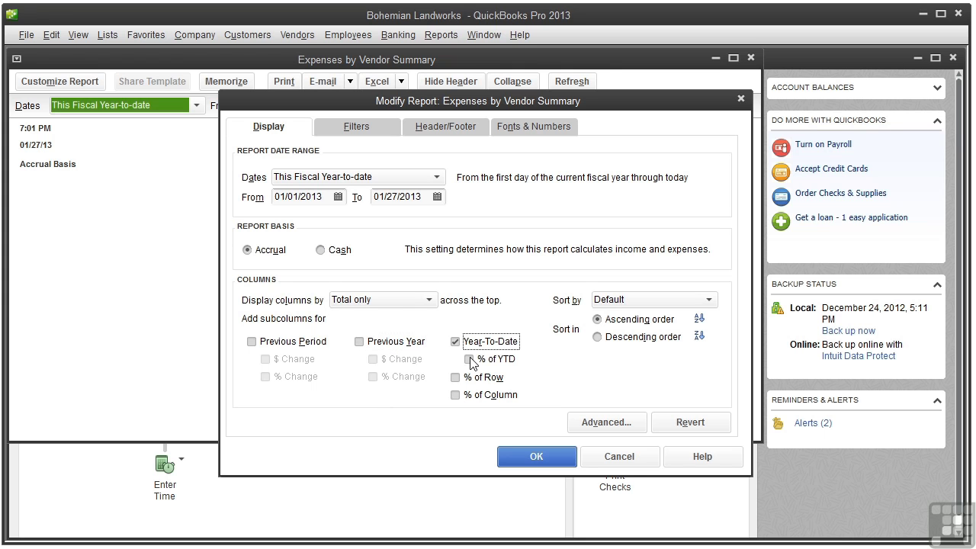
left_click(470, 360)
left_click(455, 342)
Step: Check the % of Row and % of Column subcolumns
left_click(456, 378)
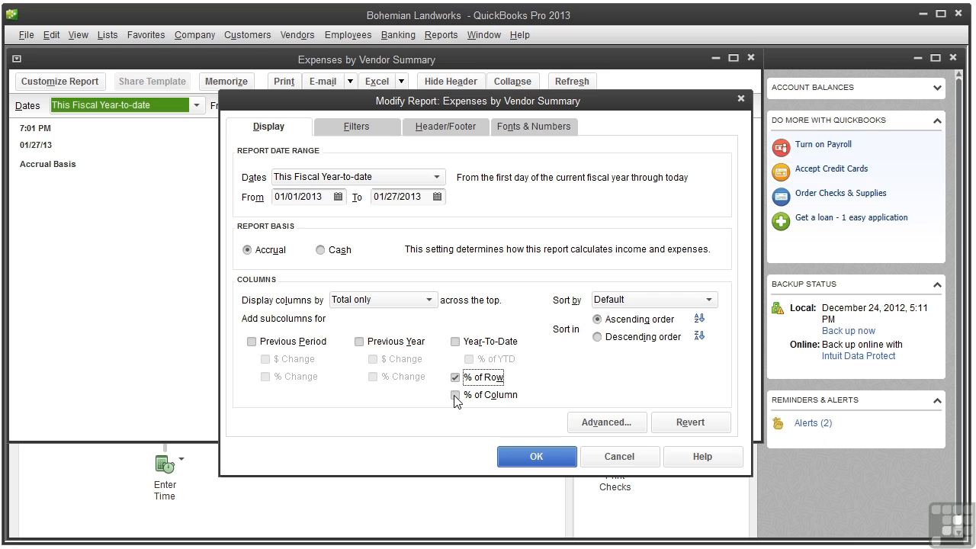
left_click(456, 397)
left_click(455, 395)
left_click(456, 378)
Step: Cancel the subcolumn changes, close the vendor report and open Profit & Loss by Job
left_click(603, 457)
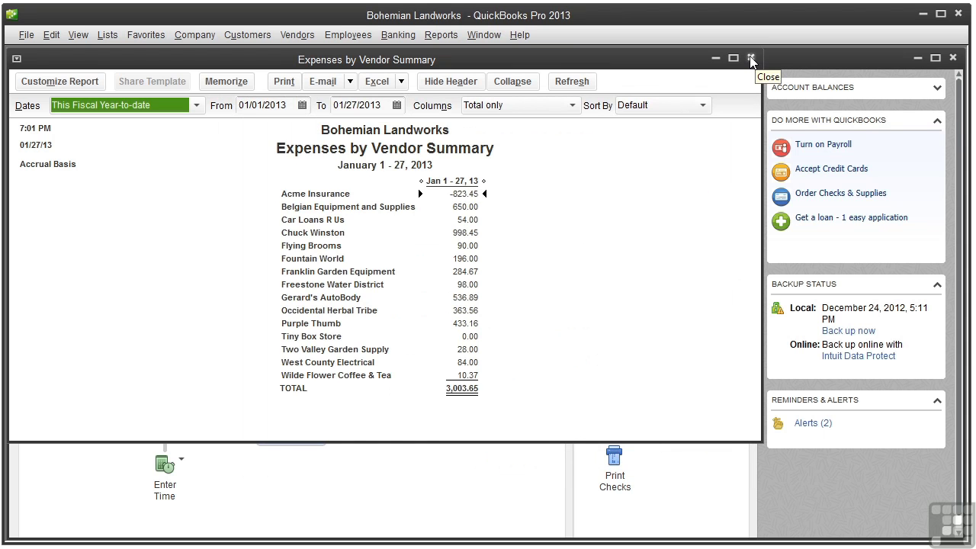
left_click(751, 59)
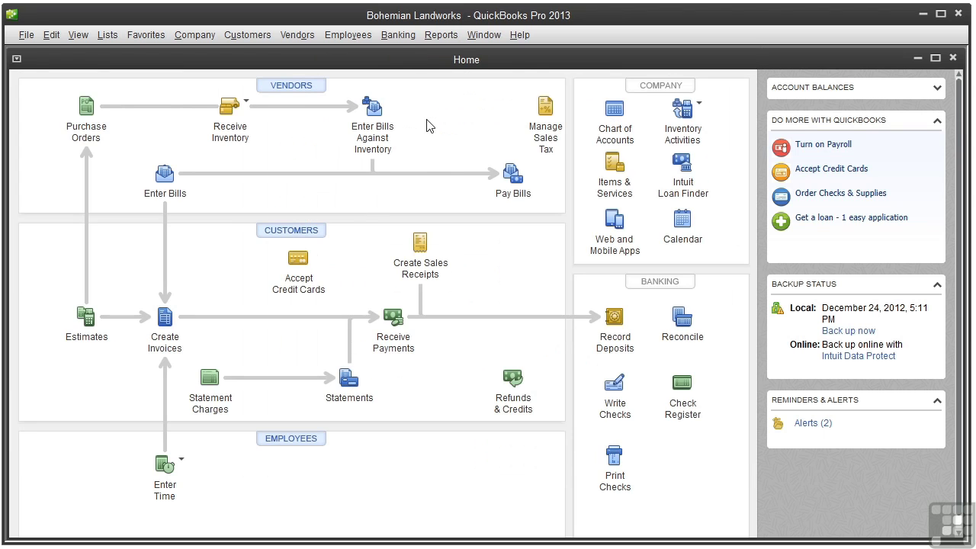
left_click(445, 36)
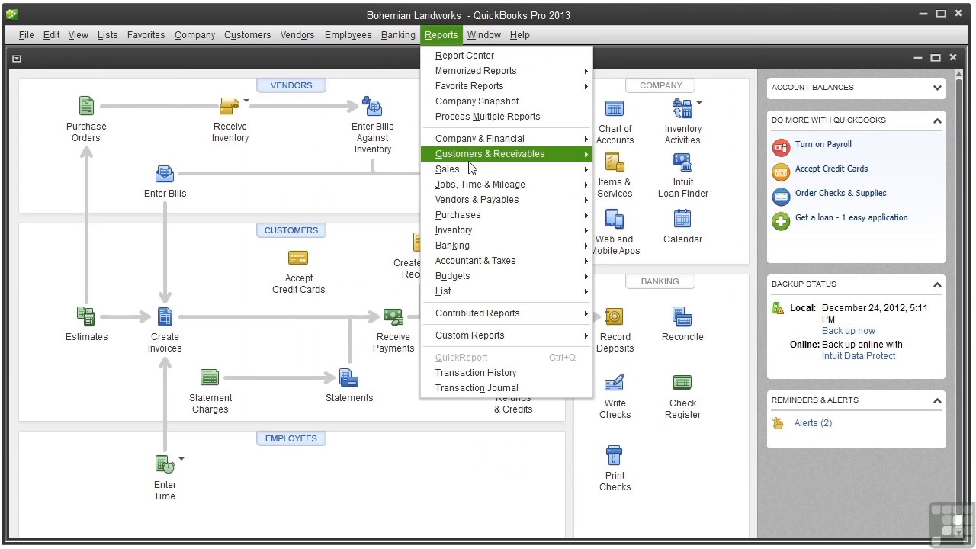
mouse_move(473, 184)
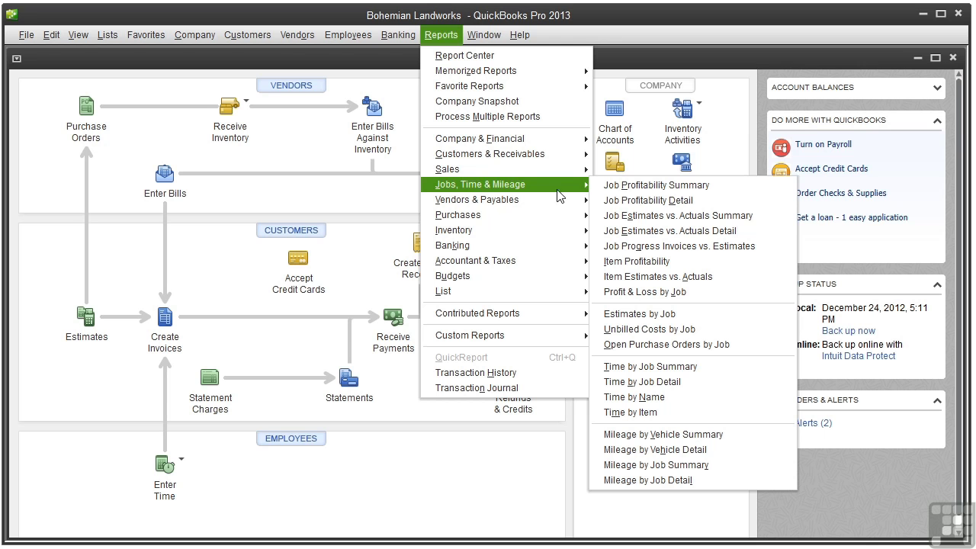
left_click(659, 292)
left_click(79, 86)
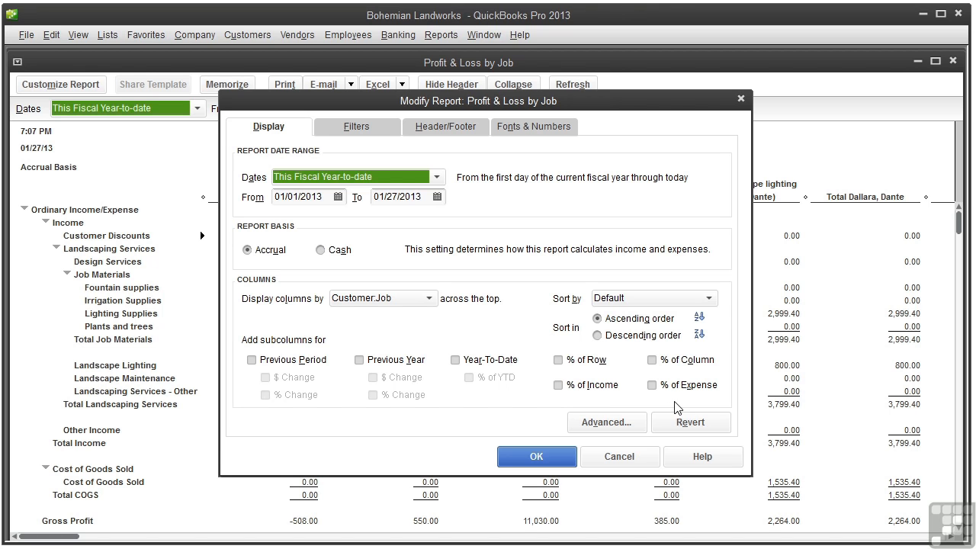
left_click(584, 388)
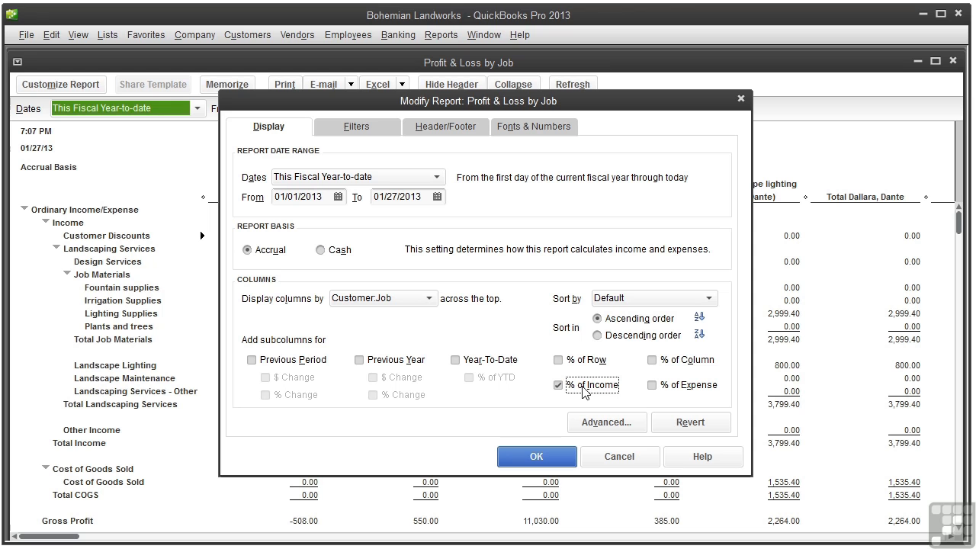
left_click(670, 387)
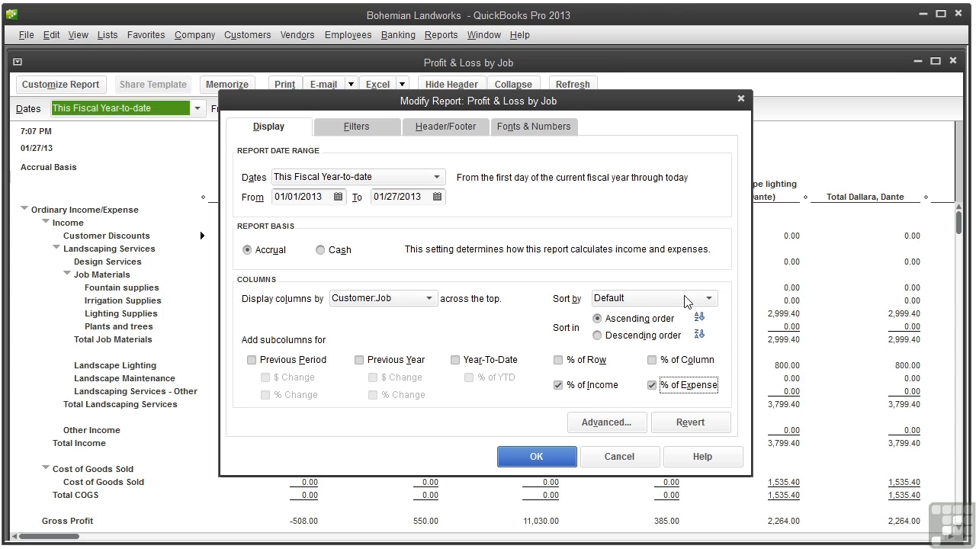
left_click(708, 298)
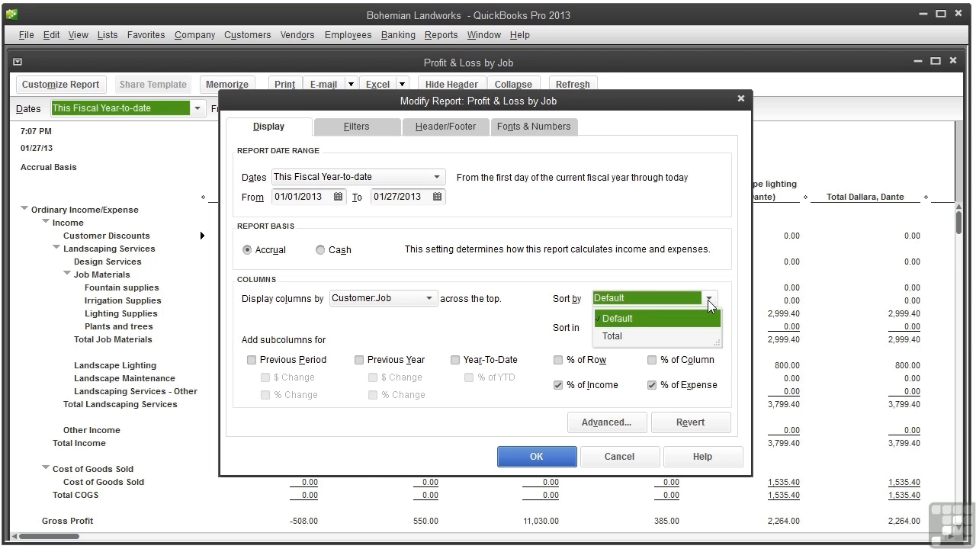
left_click(697, 319)
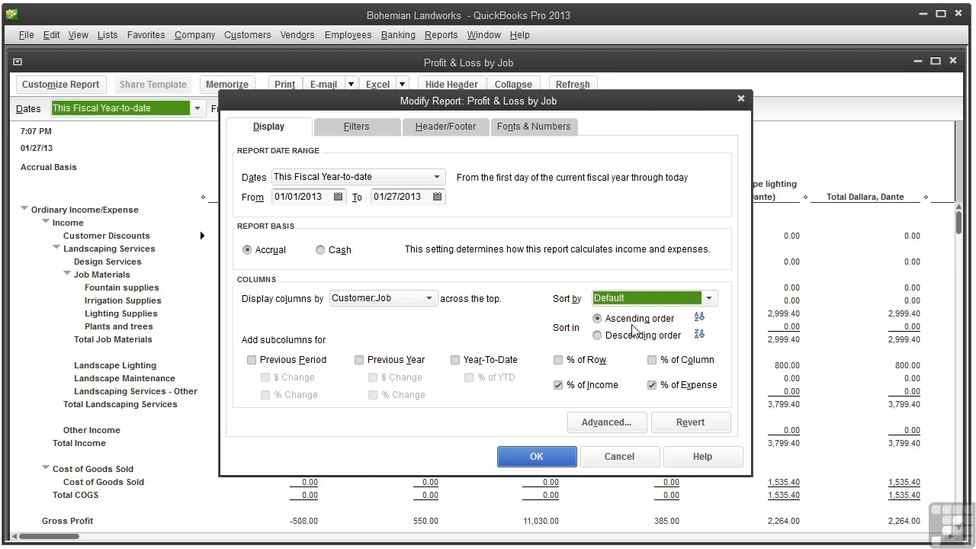
left_click(596, 335)
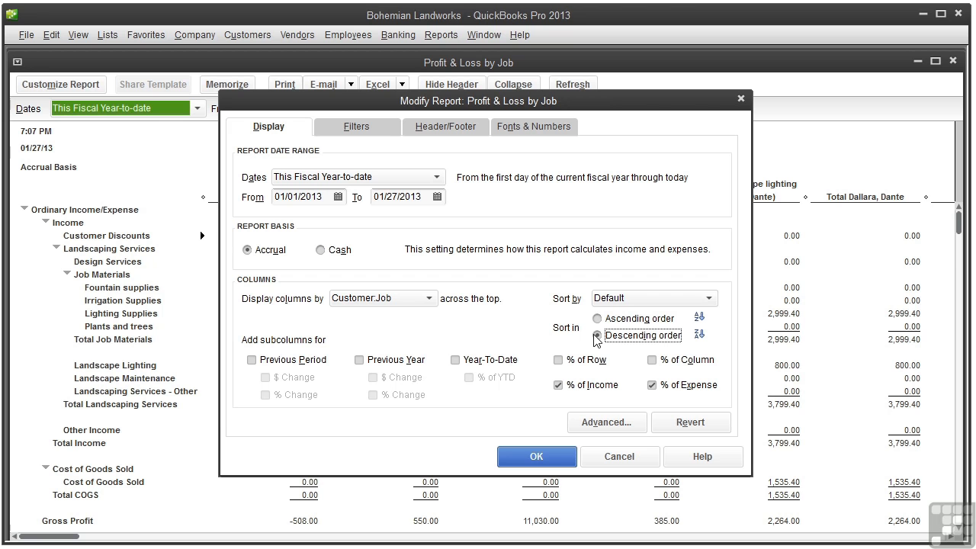
left_click(619, 456)
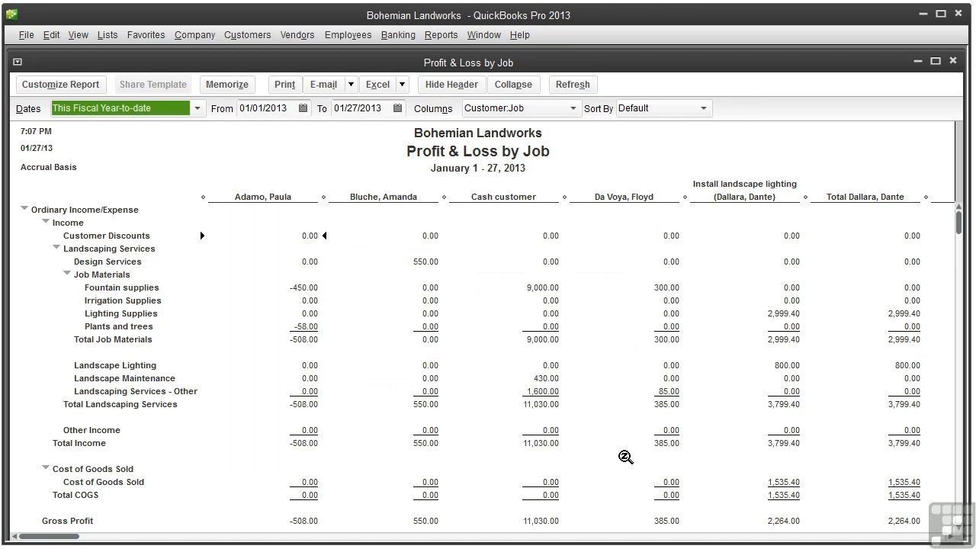